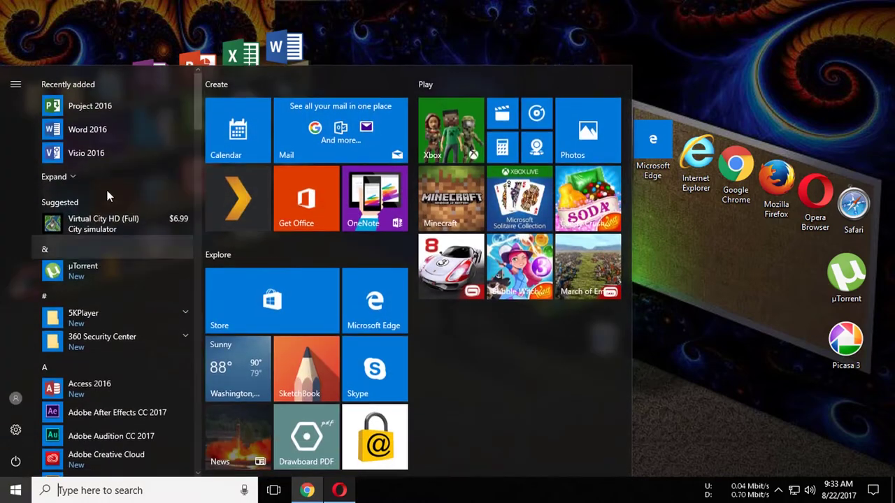
- Find Recuva in the installed apps list and place a shortcut to it on the desktop
{"action": "scroll", "coordinate": [122, 280], "scroll_direction": "down", "scroll_amount": 15}
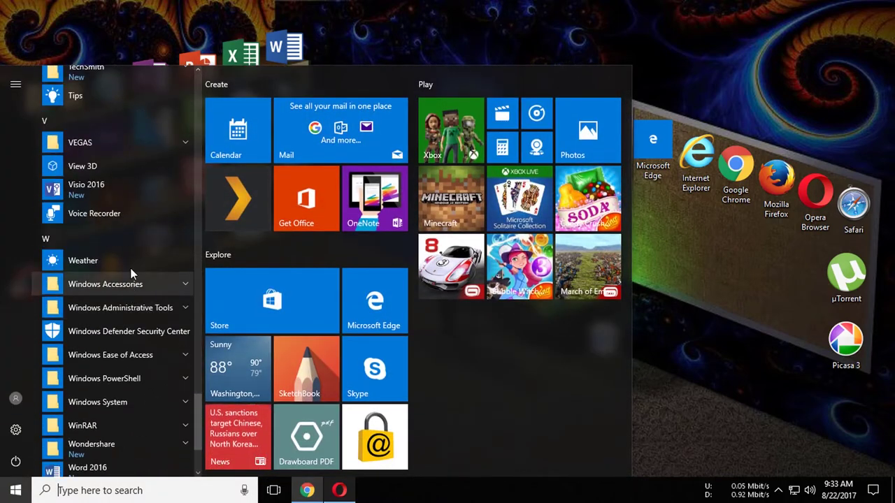
{"action": "scroll", "coordinate": [130, 266], "scroll_direction": "up", "scroll_amount": 5}
{"action": "scroll", "coordinate": [130, 266], "scroll_direction": "up", "scroll_amount": 3}
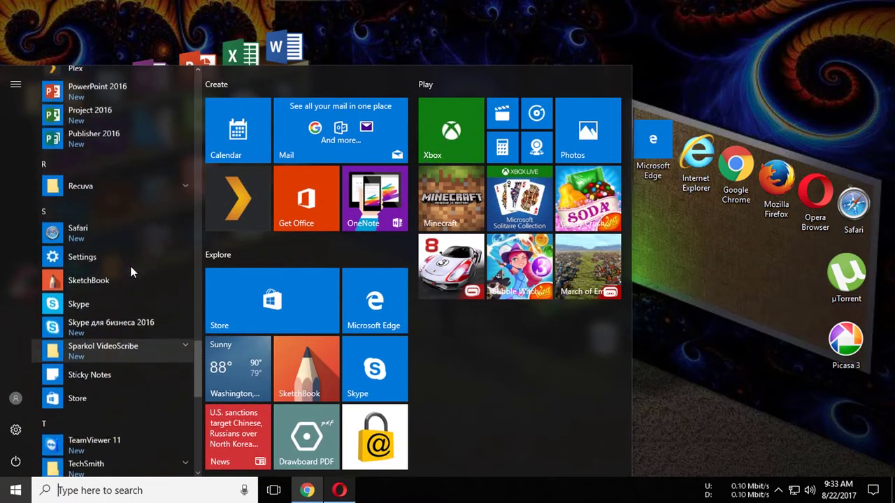
{"action": "left_click", "coordinate": [109, 283]}
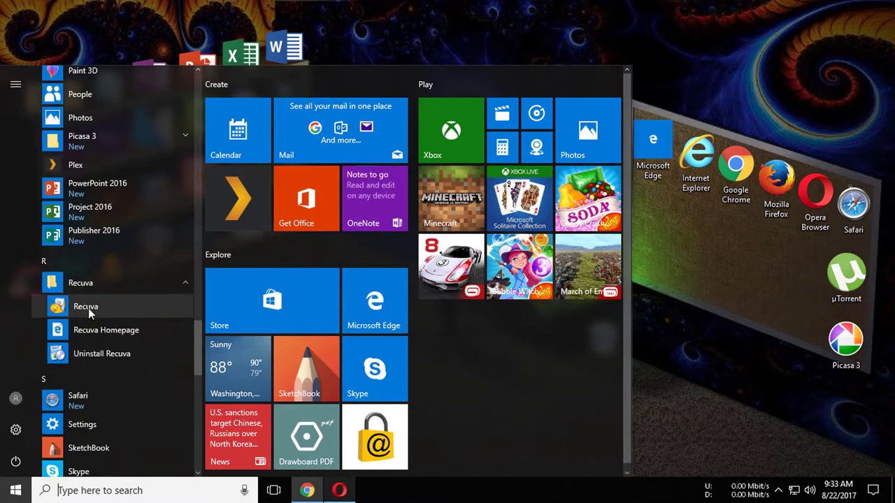
{"action": "left_click_drag", "start_coordinate": [87, 308], "coordinate": [336, 290]}
{"action": "left_click_drag", "start_coordinate": [308, 248], "coordinate": [375, 327]}
{"action": "left_click_drag", "start_coordinate": [297, 244], "coordinate": [383, 336]}
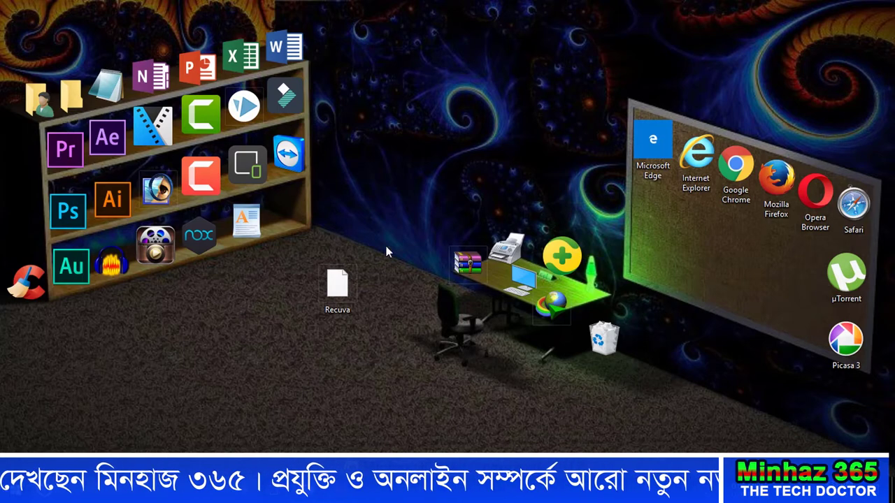
- Open the computer's drive overview, refresh it, and open Local Disk (C:)
{"action": "double_click", "coordinate": [517, 293]}
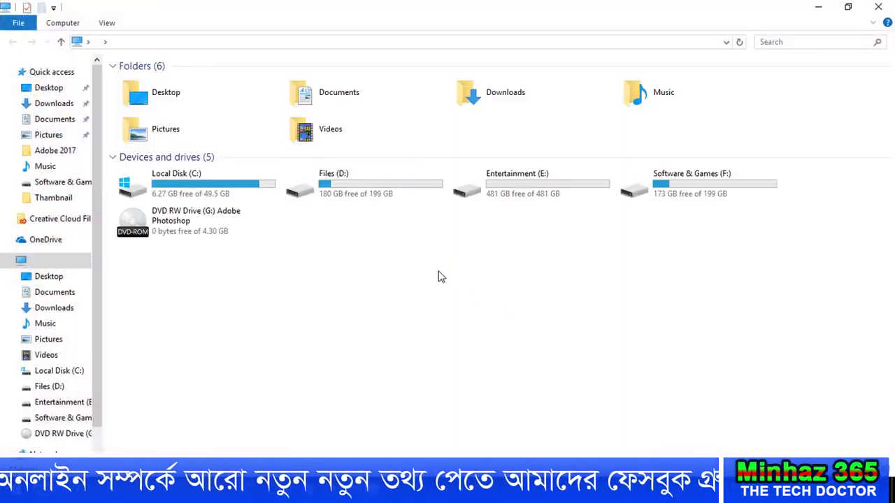
{"action": "right_click", "coordinate": [440, 276]}
{"action": "left_click", "coordinate": [498, 326]}
{"action": "right_click", "coordinate": [432, 270]}
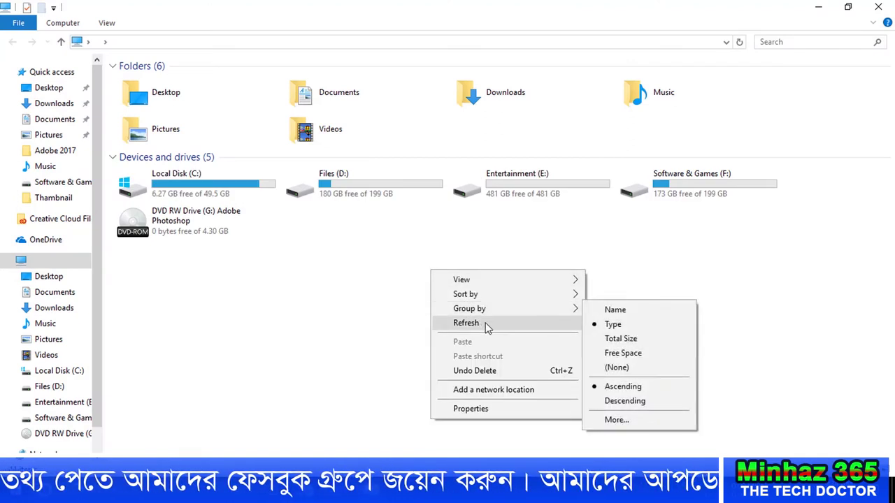
{"action": "left_click", "coordinate": [483, 323]}
{"action": "right_click", "coordinate": [459, 269]}
{"action": "left_click", "coordinate": [504, 319]}
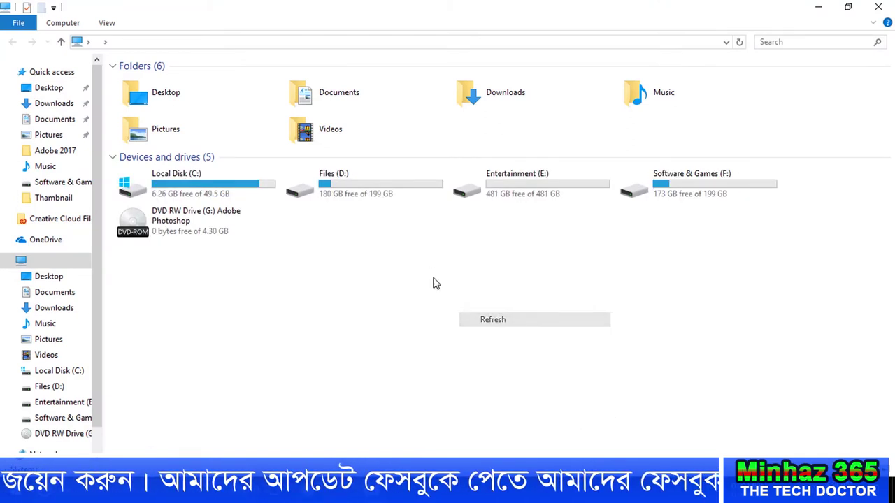
{"action": "double_click", "coordinate": [235, 196]}
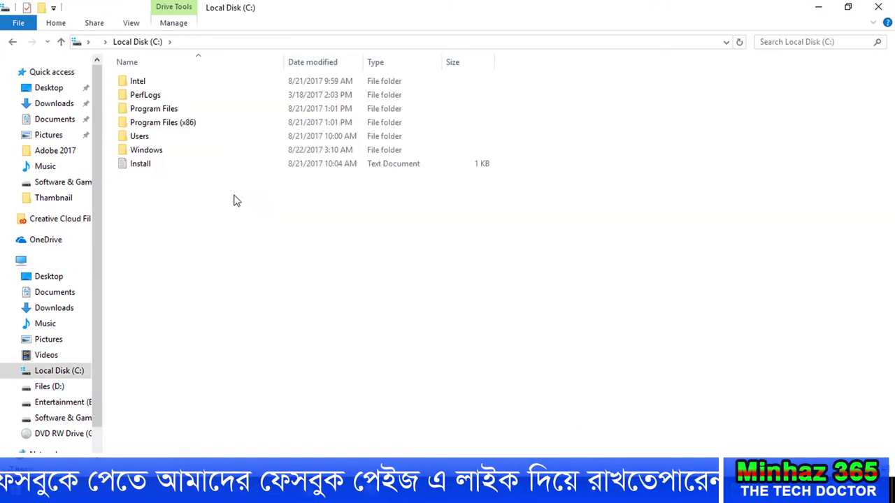
{"action": "left_click", "coordinate": [131, 23]}
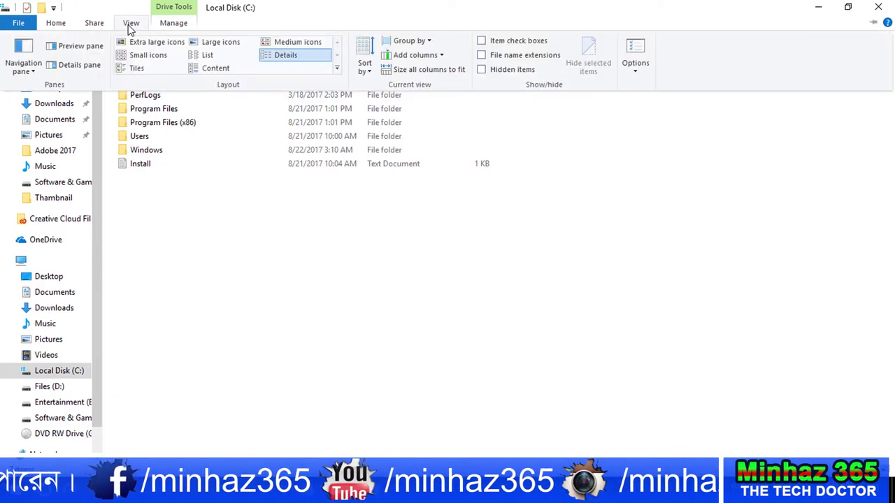
{"action": "left_click", "coordinate": [635, 67]}
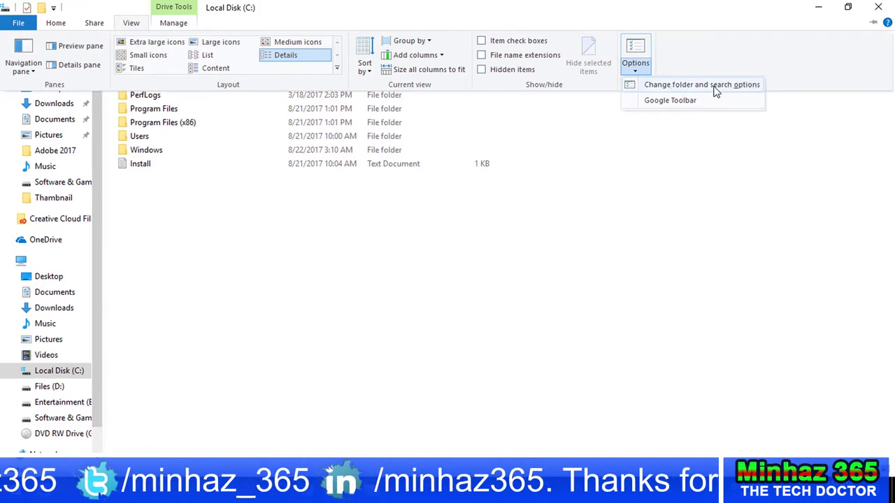
{"action": "left_click", "coordinate": [331, 315]}
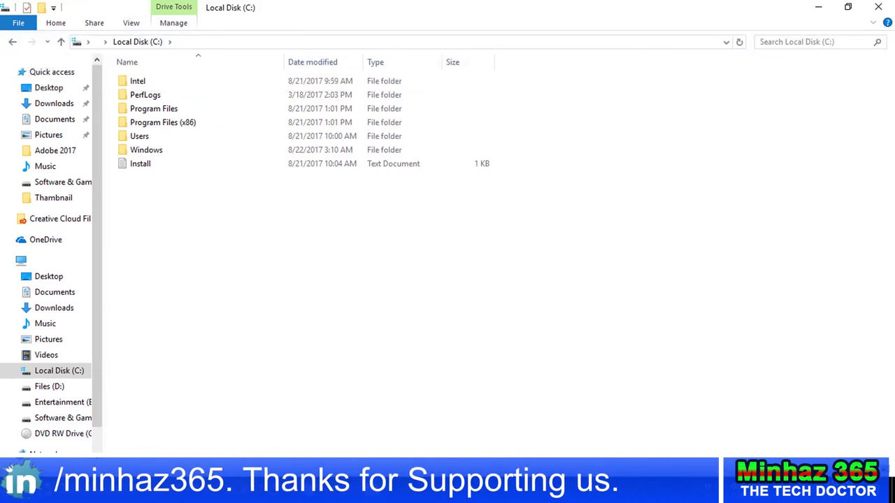
- Search Windows for "con", open the Control Panel and maximize its window
{"action": "key", "text": "super"}
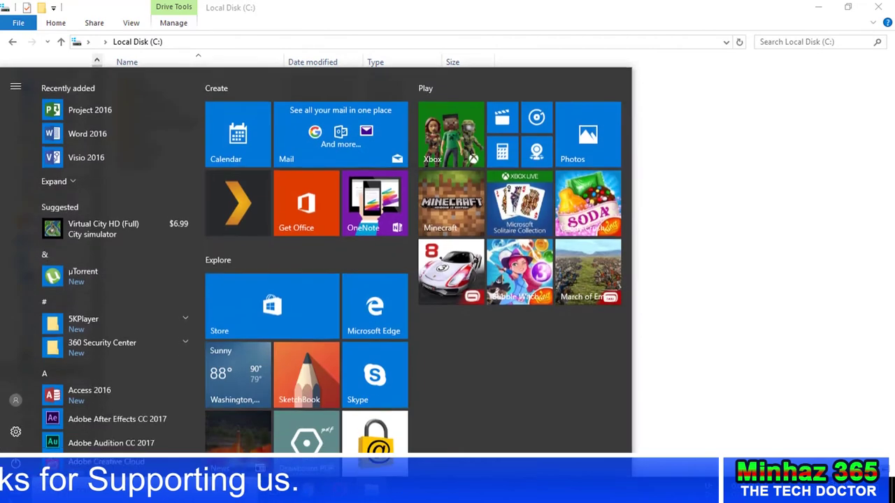
{"action": "type", "text": "con"}
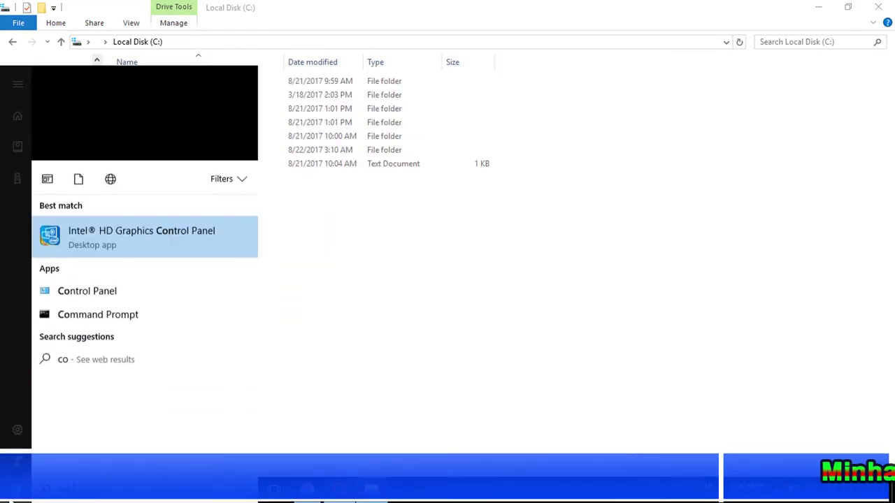
{"action": "key", "text": "Return"}
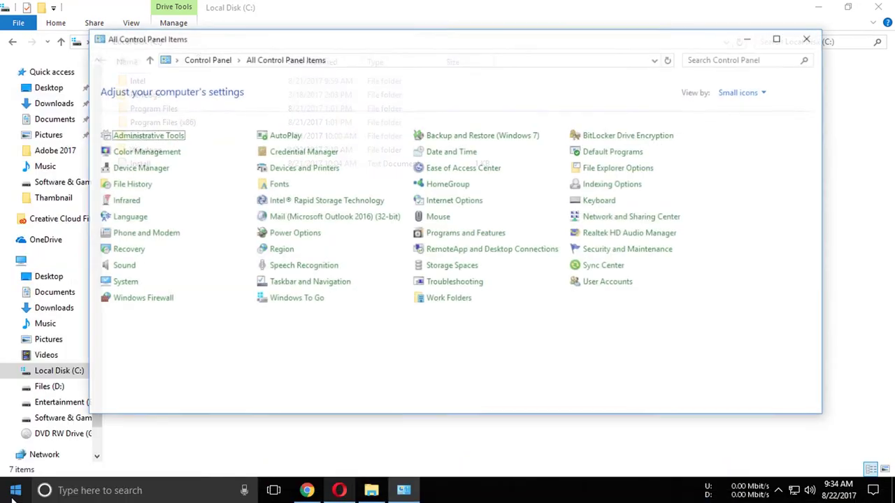
{"action": "double_click", "coordinate": [492, 44]}
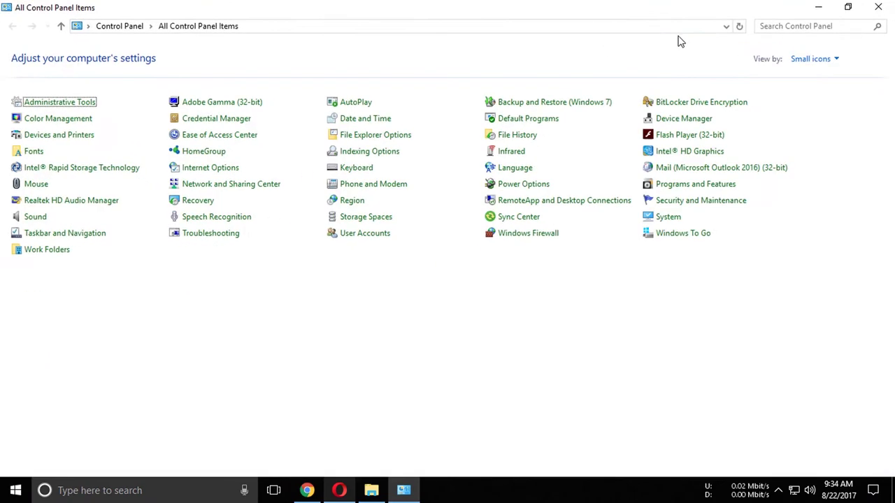
- Switch the Control Panel view to Category and back to Small icons
{"action": "left_click", "coordinate": [842, 61]}
{"action": "left_click", "coordinate": [834, 83]}
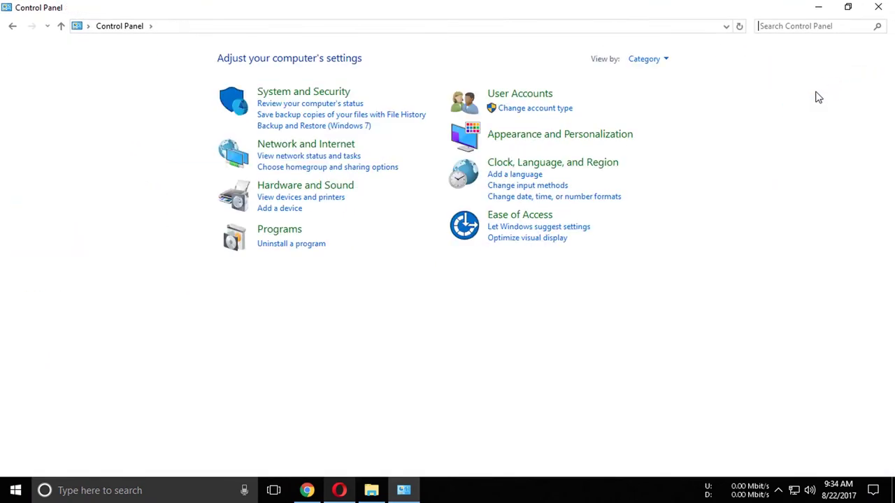
{"action": "left_click", "coordinate": [650, 61]}
{"action": "left_click", "coordinate": [656, 110]}
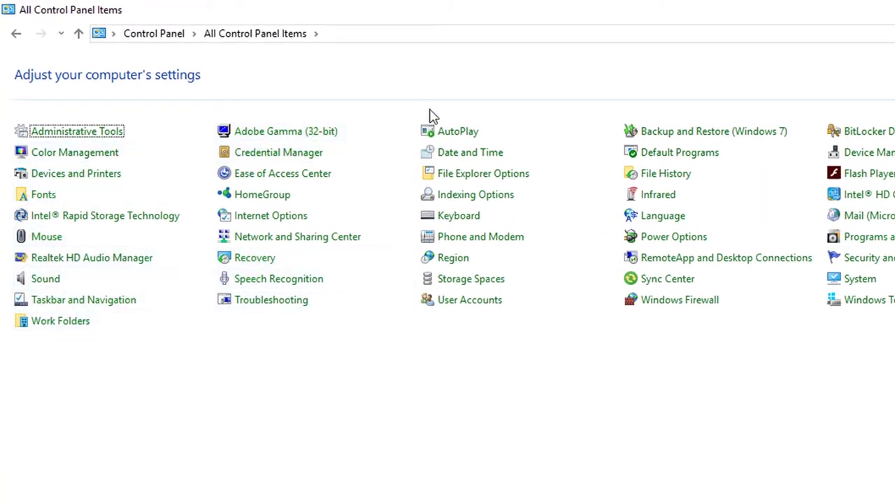
- In File Explorer Options, enable "Show hidden files, folders, and drives" and apply the change
{"action": "left_click", "coordinate": [475, 182]}
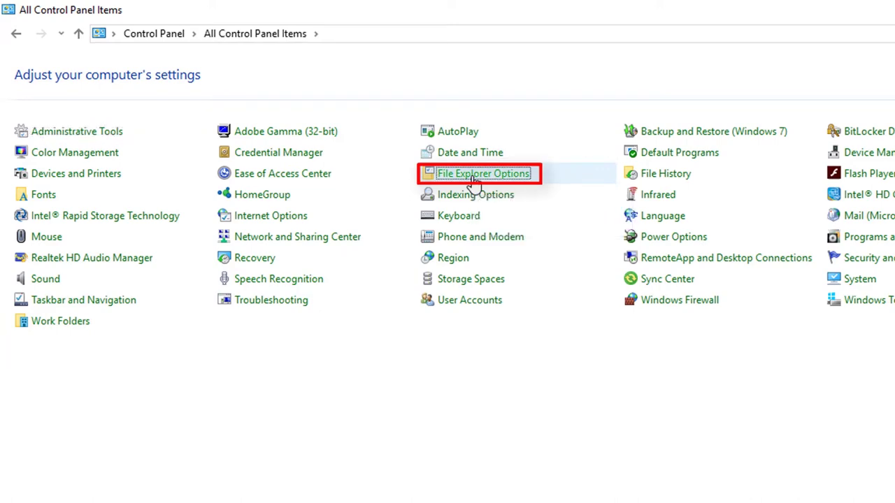
{"action": "left_click", "coordinate": [93, 64]}
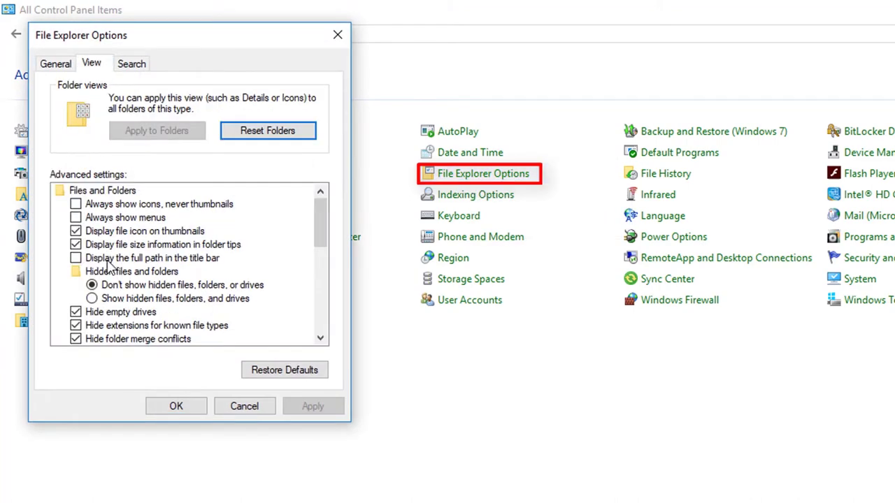
{"action": "left_click", "coordinate": [91, 298]}
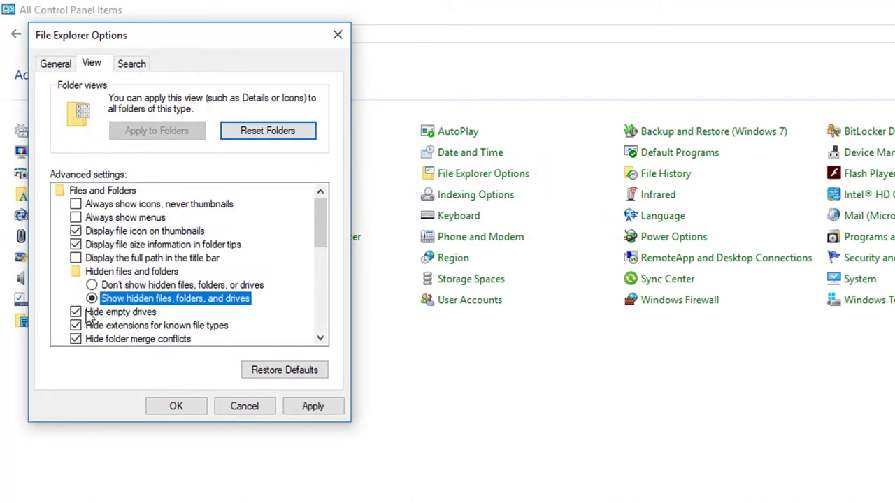
{"action": "left_click", "coordinate": [312, 407]}
{"action": "left_click", "coordinate": [201, 409]}
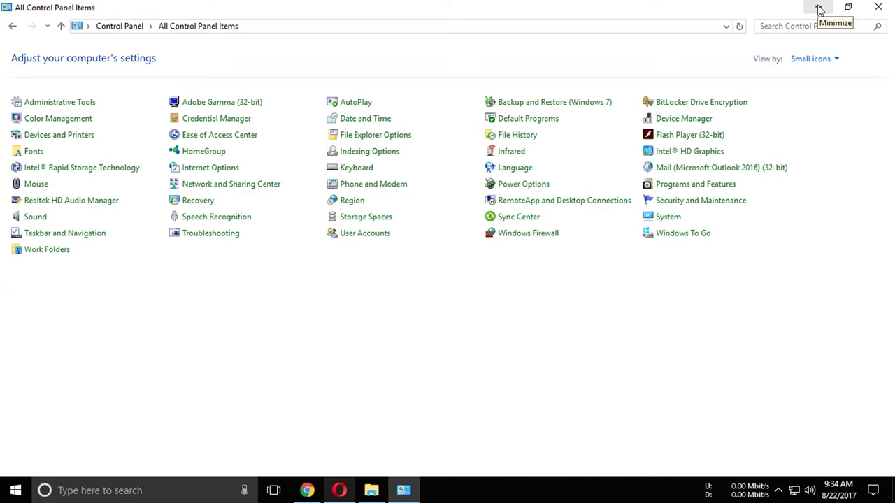
- Return to Local Disk (C:) and open the AppData\Local folder inside the user's profile folder under Users
{"action": "left_click", "coordinate": [820, 10]}
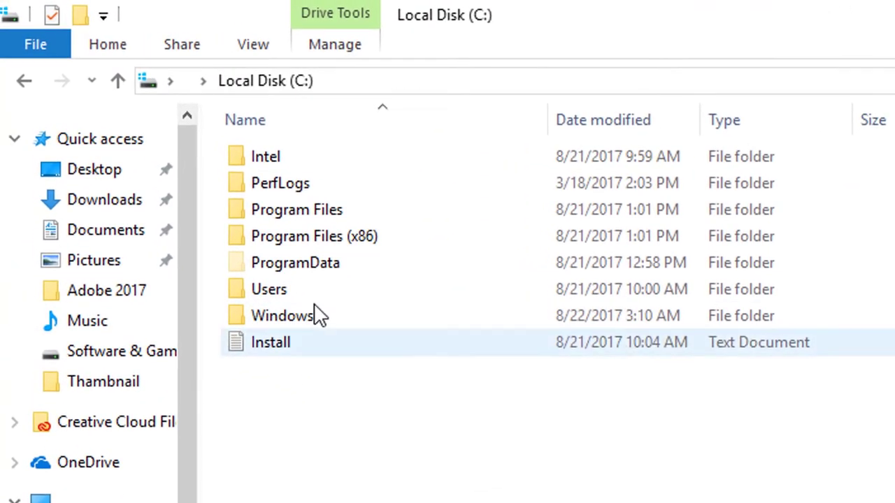
{"action": "double_click", "coordinate": [280, 290]}
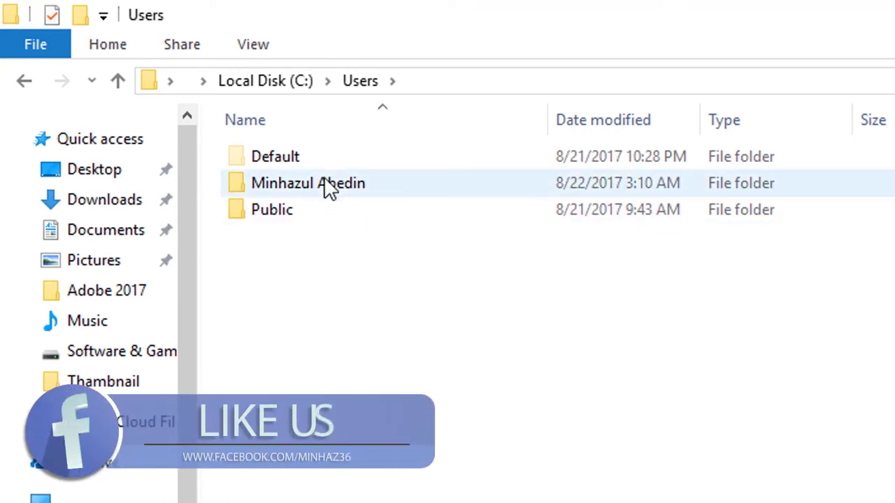
{"action": "mouse_move", "coordinate": [325, 183]}
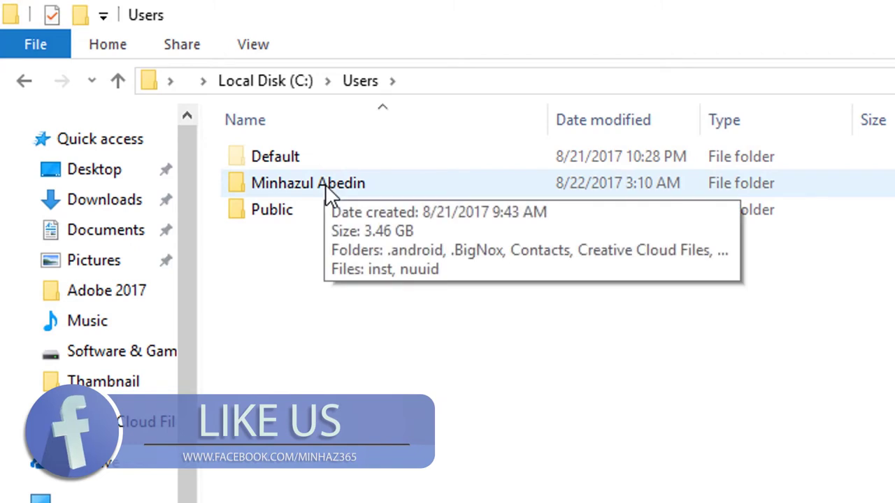
{"action": "double_click", "coordinate": [325, 184]}
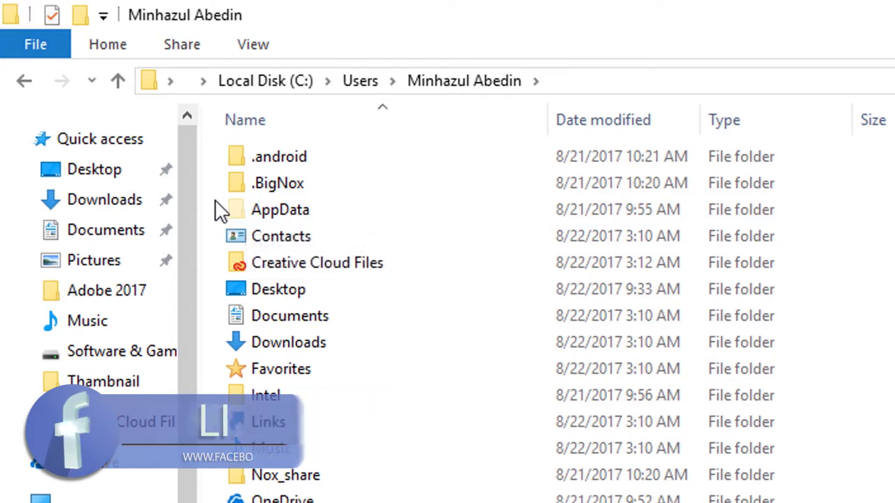
{"action": "left_click", "coordinate": [244, 216]}
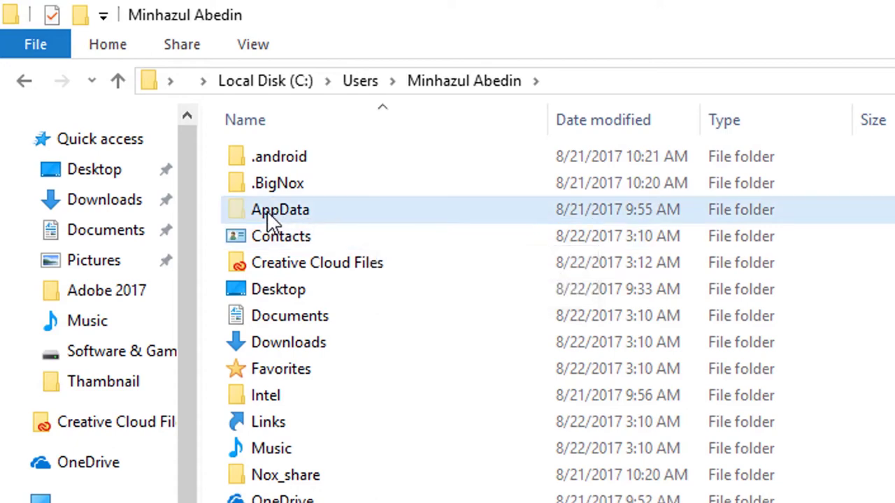
{"action": "double_click", "coordinate": [270, 214]}
{"action": "double_click", "coordinate": [307, 156]}
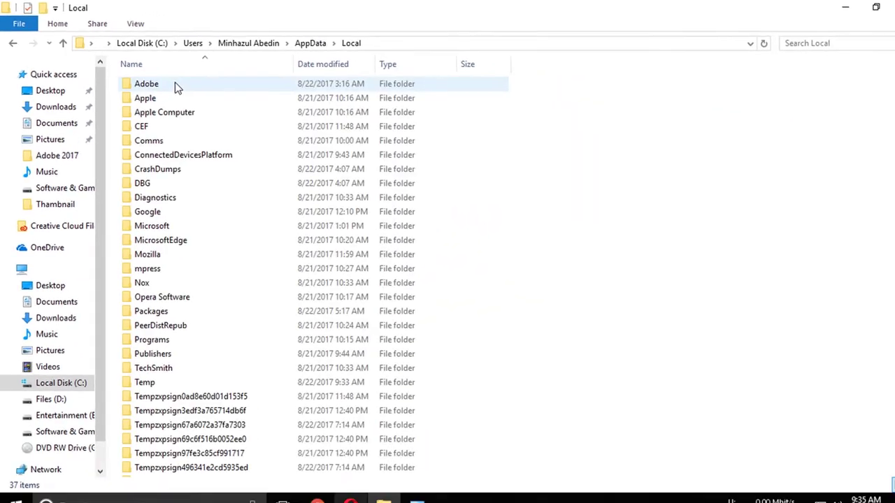
- Inspect the properties of the IconCache database file in the Local folder and delete the file
{"action": "scroll", "coordinate": [252, 181], "scroll_direction": "down", "scroll_amount": 3}
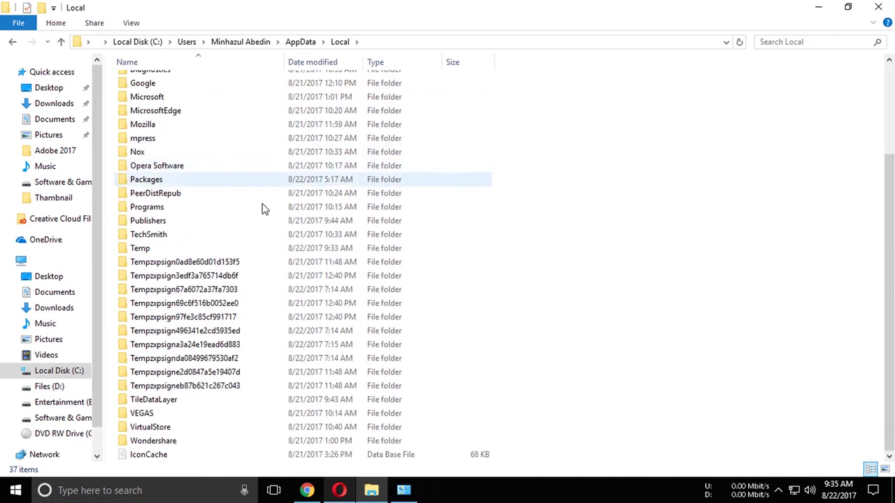
{"action": "left_click", "coordinate": [148, 455]}
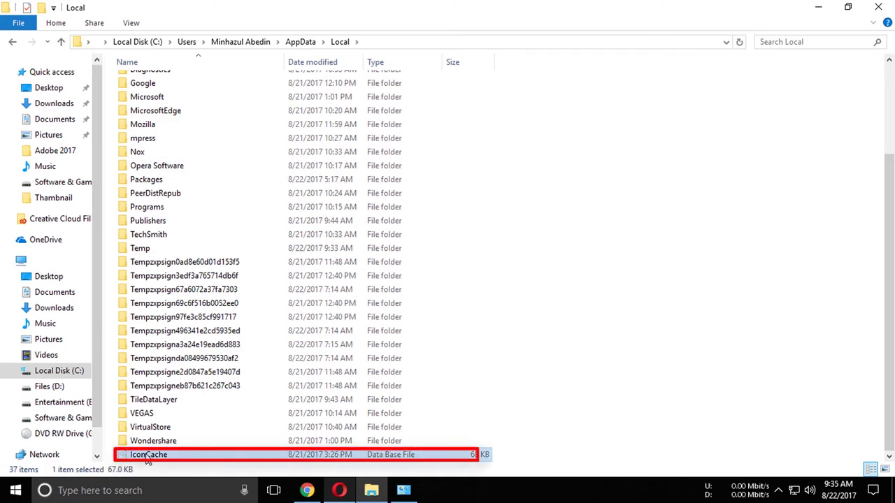
{"action": "right_click", "coordinate": [148, 456]}
{"action": "left_click", "coordinate": [175, 440]}
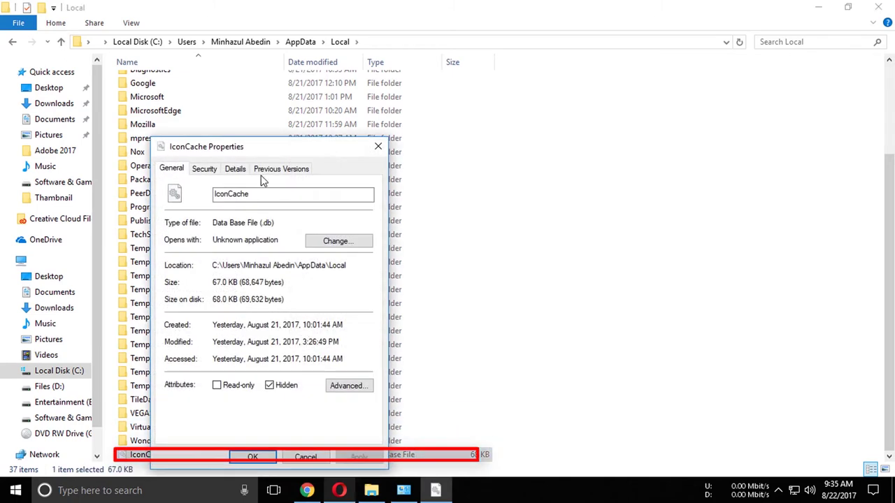
{"action": "left_click_drag", "start_coordinate": [262, 151], "coordinate": [368, 98]}
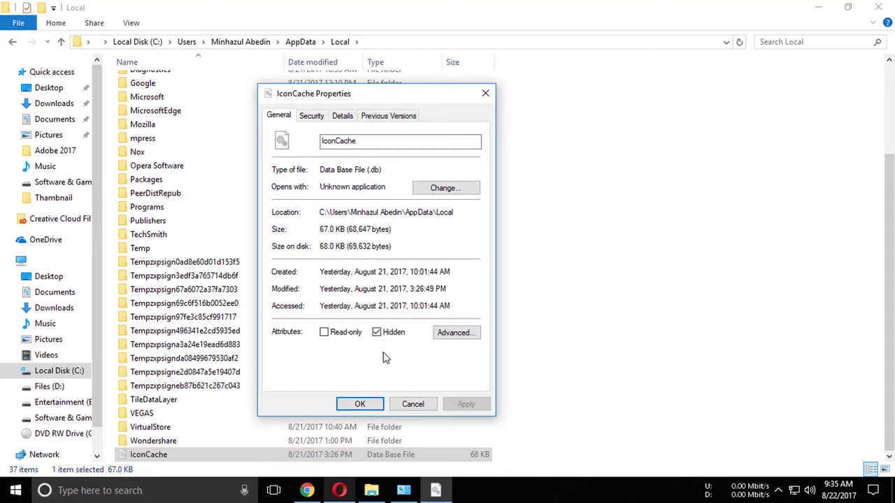
{"action": "left_click", "coordinate": [484, 93]}
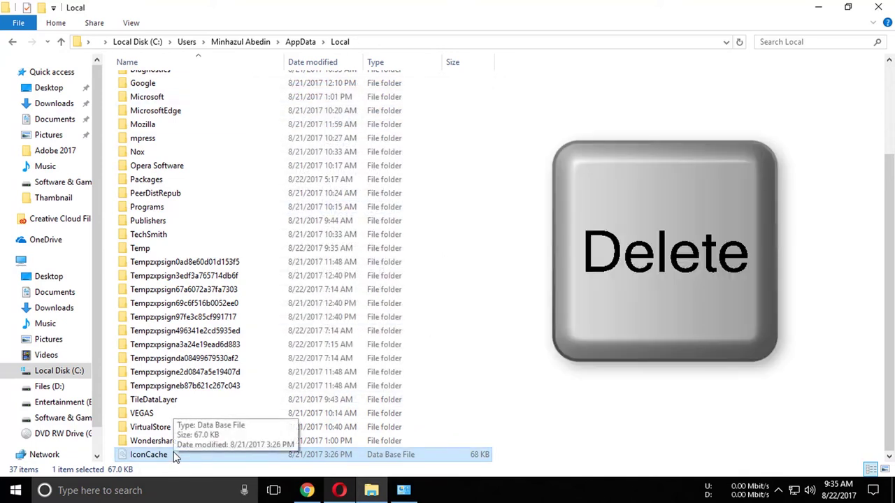
{"action": "key", "text": "Delete"}
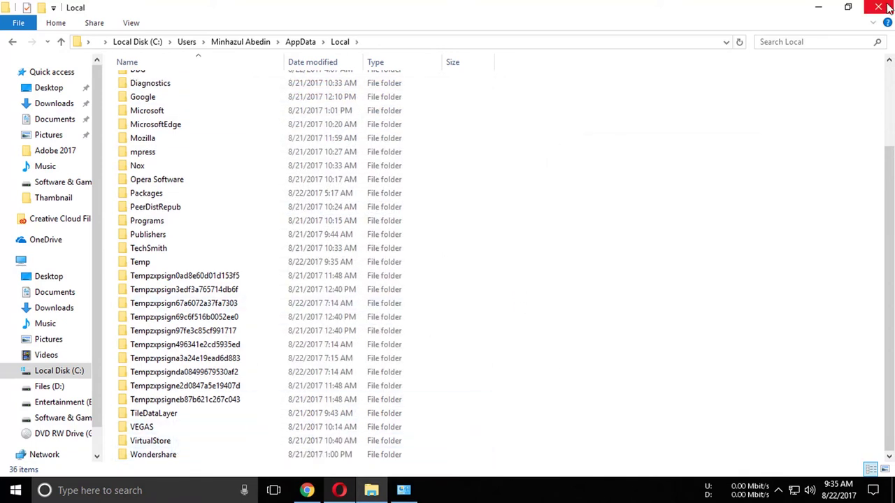
- Return to Control Panel and set File Explorer Options to "Don't show hidden files, folders, or drives", applying the change
{"action": "left_click", "coordinate": [405, 490]}
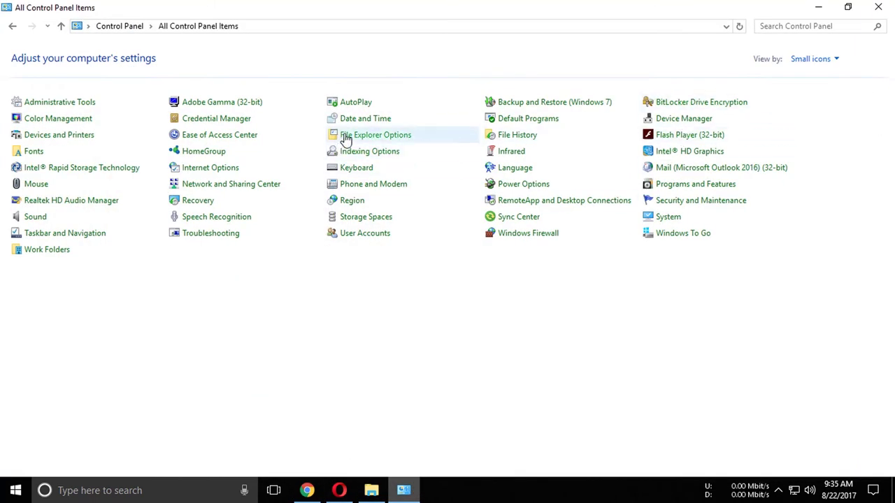
{"action": "left_click", "coordinate": [371, 135]}
{"action": "left_click", "coordinate": [124, 102]}
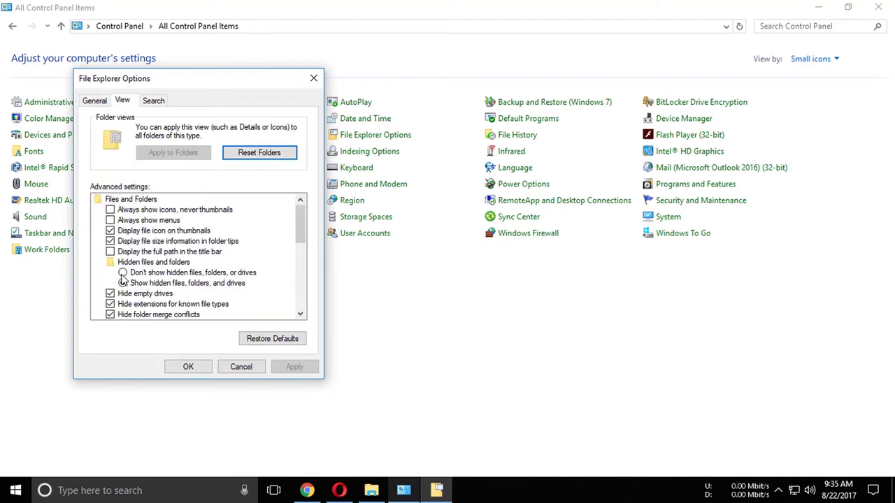
{"action": "left_click", "coordinate": [124, 273]}
{"action": "left_click", "coordinate": [293, 367]}
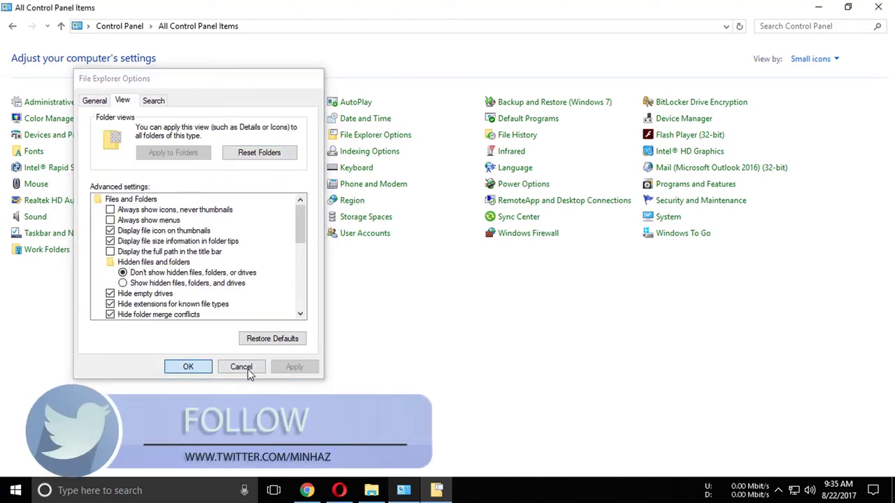
{"action": "left_click", "coordinate": [241, 367]}
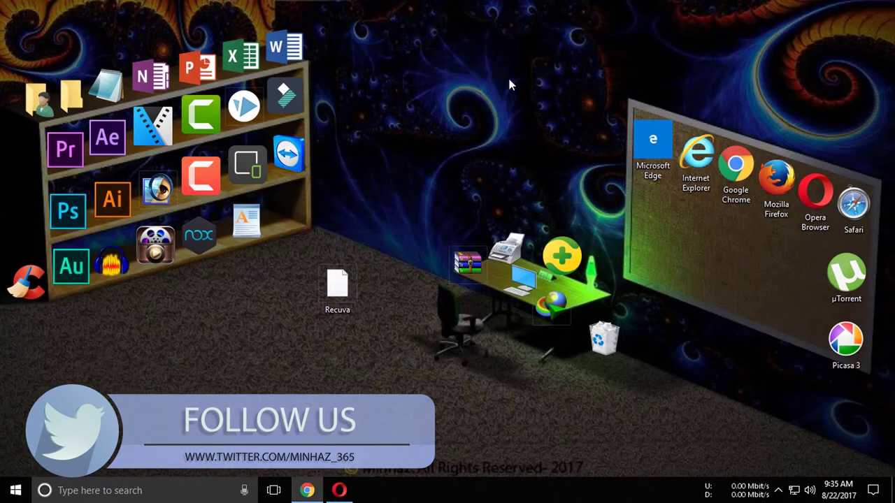
- Refresh the desktop and end the Windows Explorer task in Task Manager
{"action": "right_click", "coordinate": [484, 65]}
{"action": "left_click", "coordinate": [517, 103]}
{"action": "right_click", "coordinate": [428, 498]}
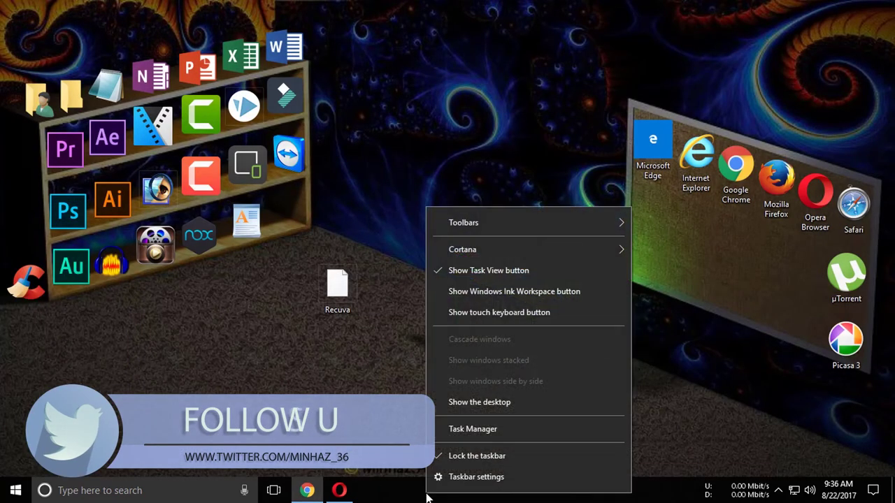
{"action": "left_click", "coordinate": [479, 434]}
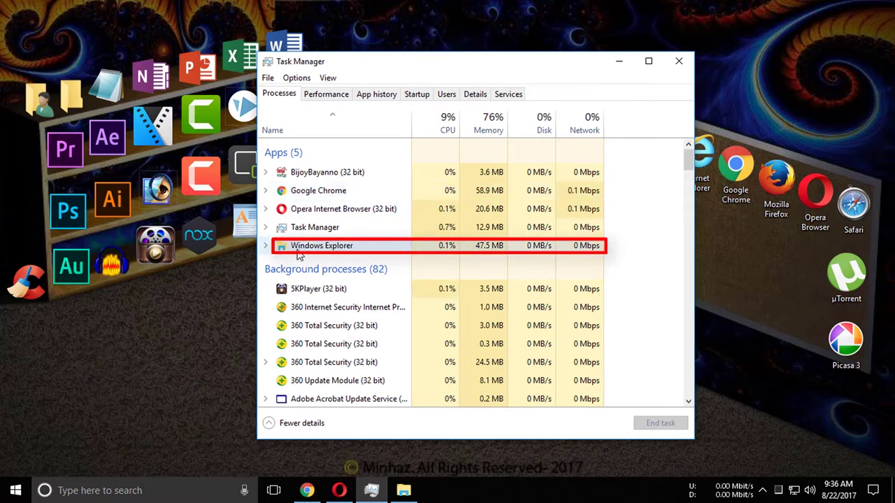
{"action": "right_click", "coordinate": [294, 253]}
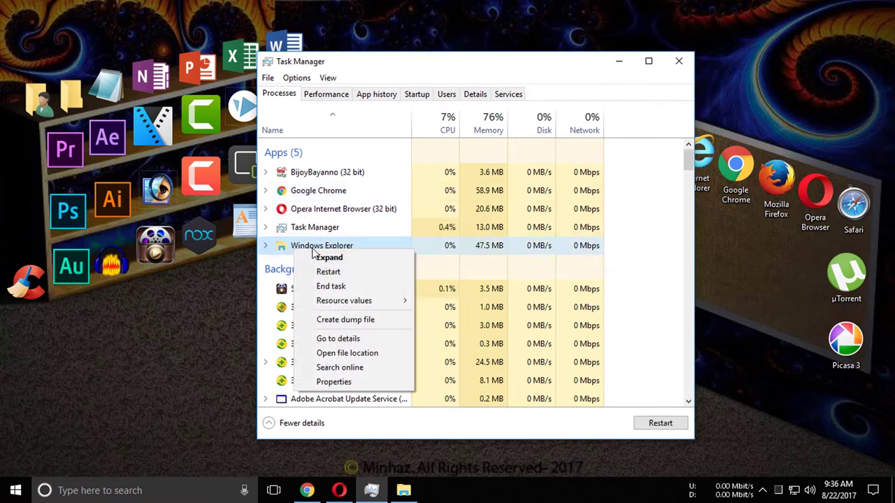
{"action": "left_click", "coordinate": [360, 286]}
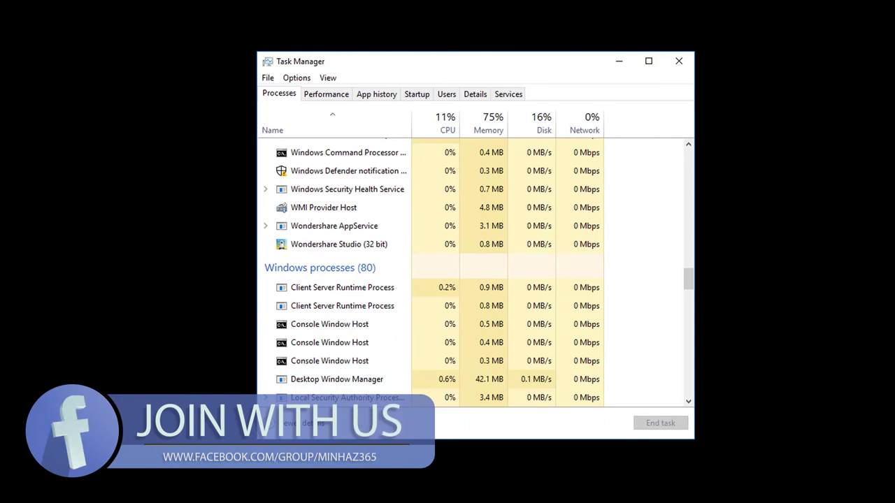
- Create a new task in Task Manager that runs explorer.exe, without administrative privileges
{"action": "left_click", "coordinate": [267, 77]}
{"action": "left_click", "coordinate": [297, 92]}
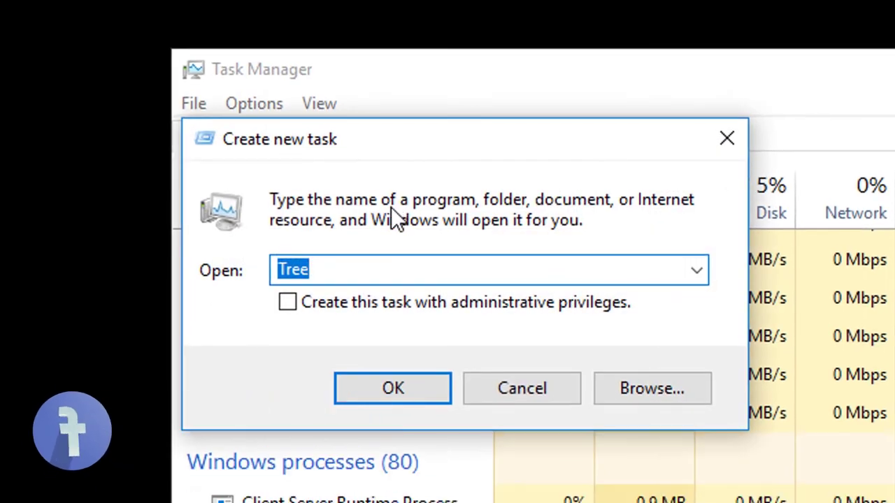
{"action": "type", "text": "explorer.exe"}
{"action": "left_click", "coordinate": [384, 274]}
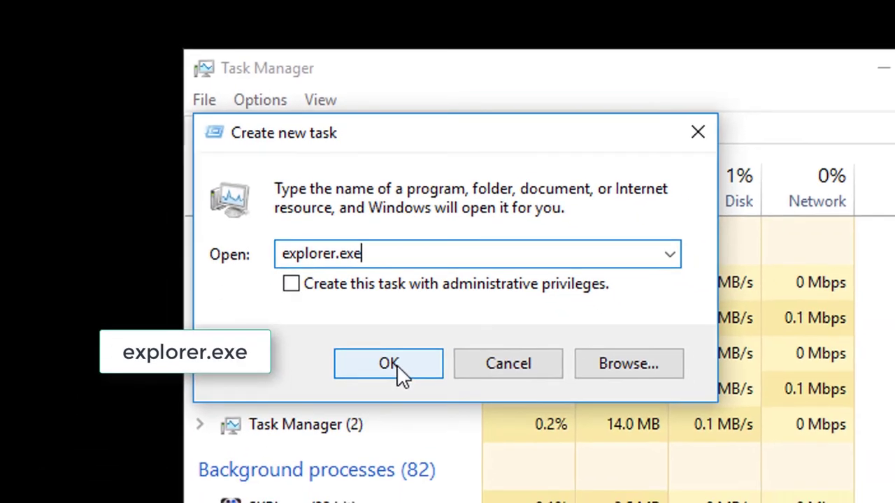
{"action": "left_click", "coordinate": [393, 389]}
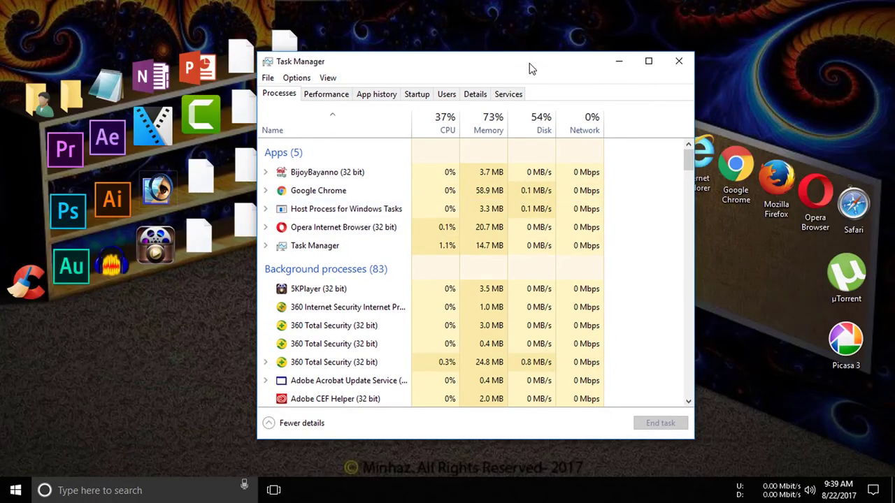
- Close Task Manager and the explorar.exe error message, refreshing the desktop in between
{"action": "left_click_drag", "start_coordinate": [529, 63], "coordinate": [498, 63]}
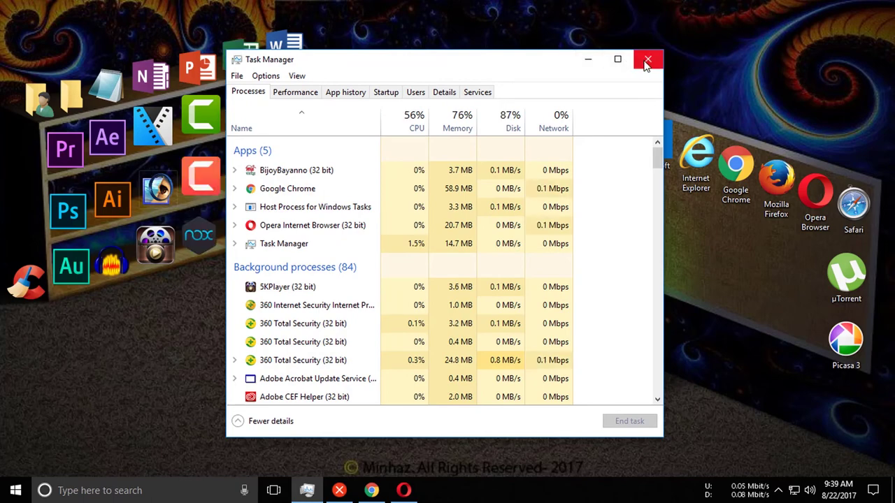
{"action": "left_click", "coordinate": [647, 62]}
{"action": "right_click", "coordinate": [550, 61]}
{"action": "left_click", "coordinate": [555, 94]}
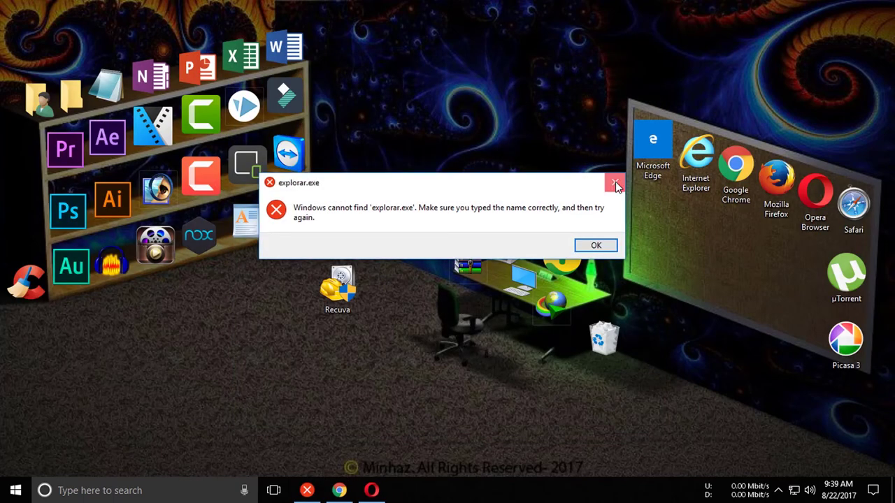
{"action": "left_click", "coordinate": [616, 184]}
- Refresh the desktop several times and check the icon of the Recuva shortcut
{"action": "right_click", "coordinate": [476, 105]}
{"action": "left_click", "coordinate": [524, 144]}
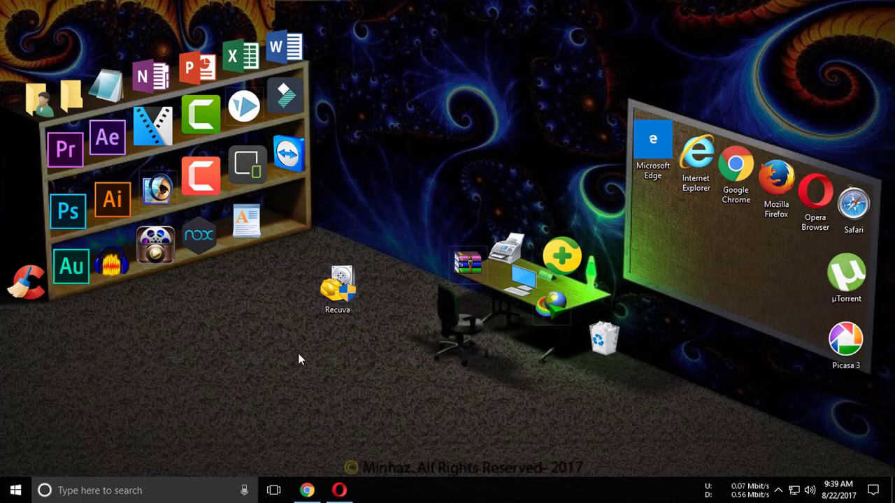
{"action": "right_click", "coordinate": [395, 117]}
{"action": "left_click", "coordinate": [409, 132]}
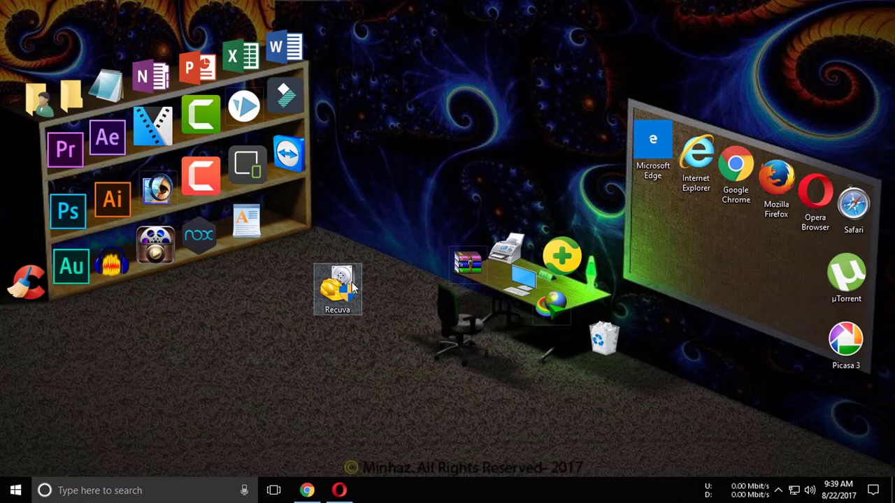
{"action": "left_click_drag", "start_coordinate": [311, 247], "coordinate": [378, 335]}
{"action": "left_click", "coordinate": [358, 113]}
{"action": "right_click", "coordinate": [359, 114]}
{"action": "left_click", "coordinate": [392, 150]}
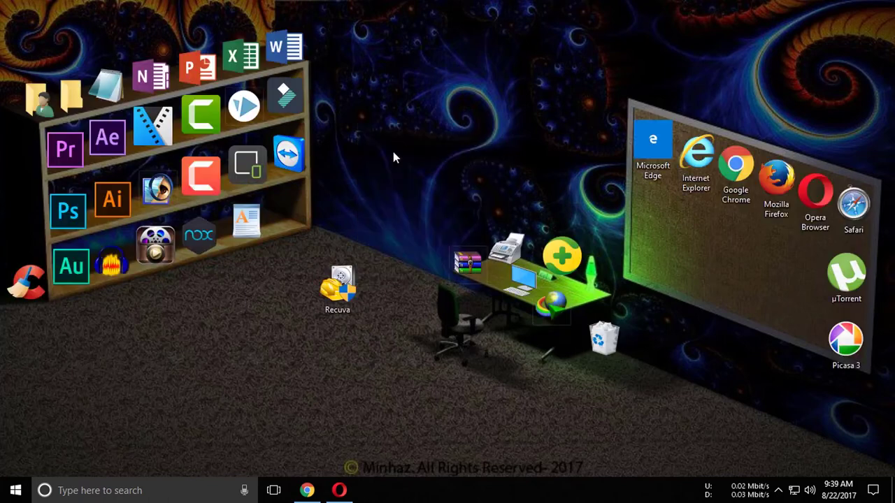